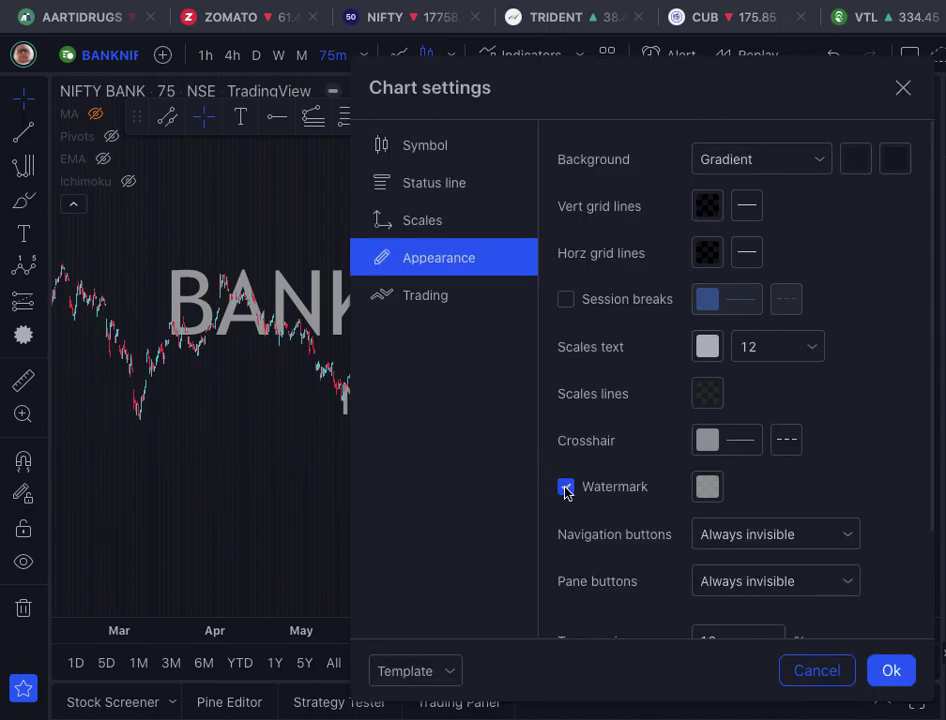
- Uncheck Watermark in Chart settings Appearance to hide the BANKNIFTY background watermark
click(566, 486)
- Confirm the chart settings with Ok, then reframe the 75-minute chart and squeeze the price scale slightly
click(890, 669)
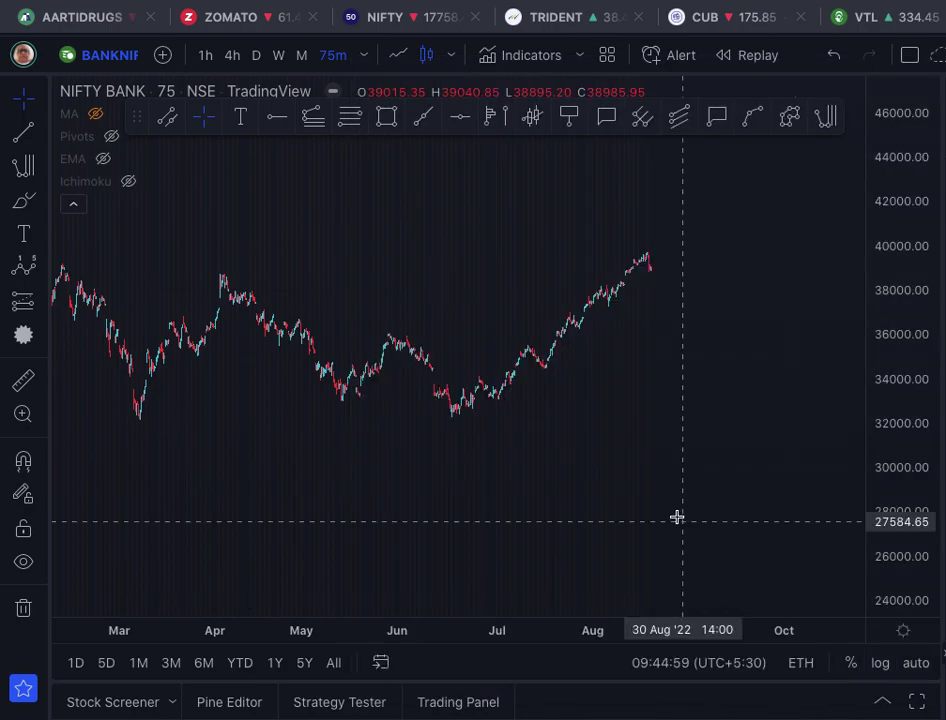
scroll(674, 512, right, 5)
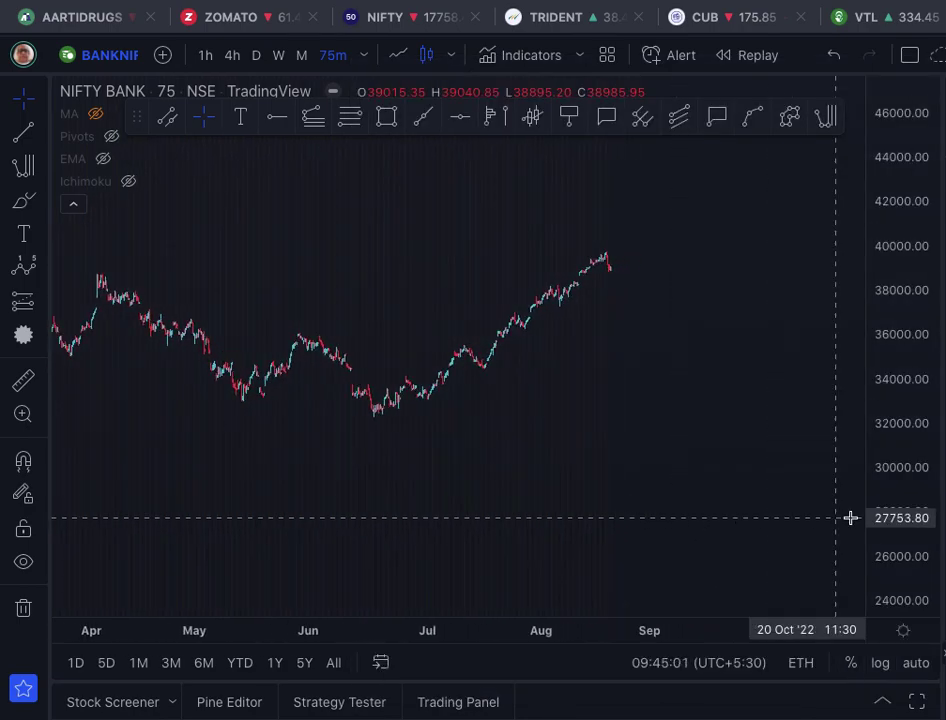
scroll(884, 516, up, 2)
scroll(885, 516, left, 3)
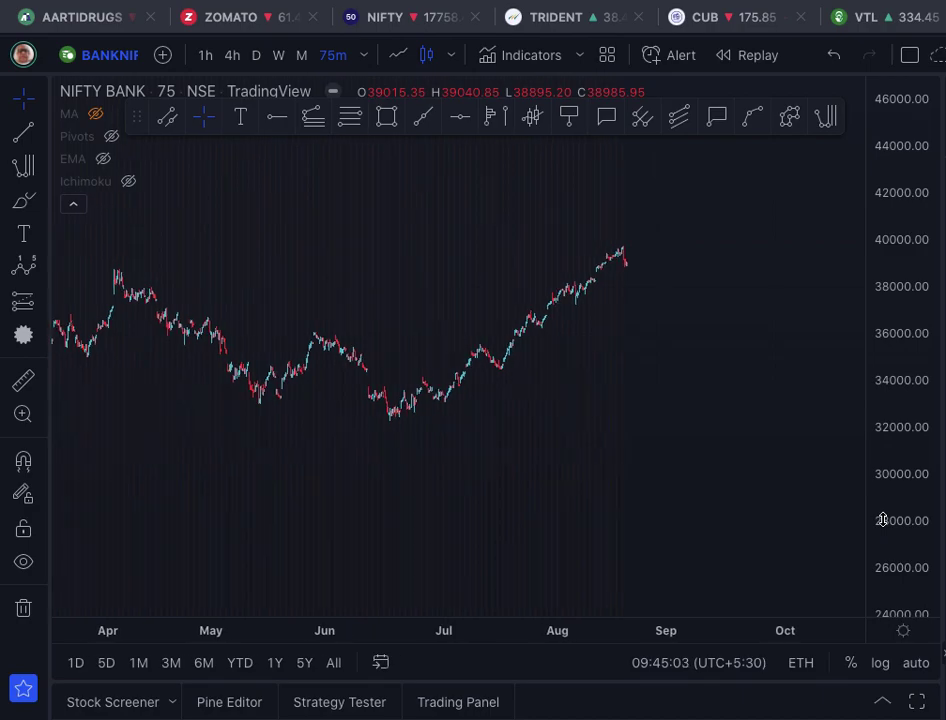
scroll(811, 500, right, 3)
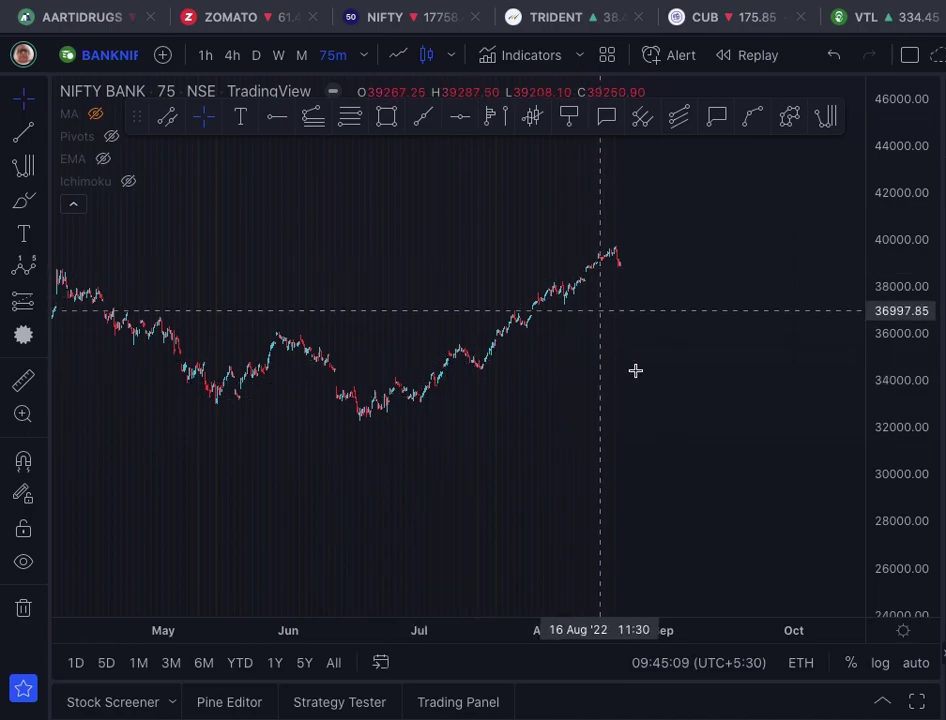
scroll(680, 406, right, 1)
scroll(682, 406, left, 3)
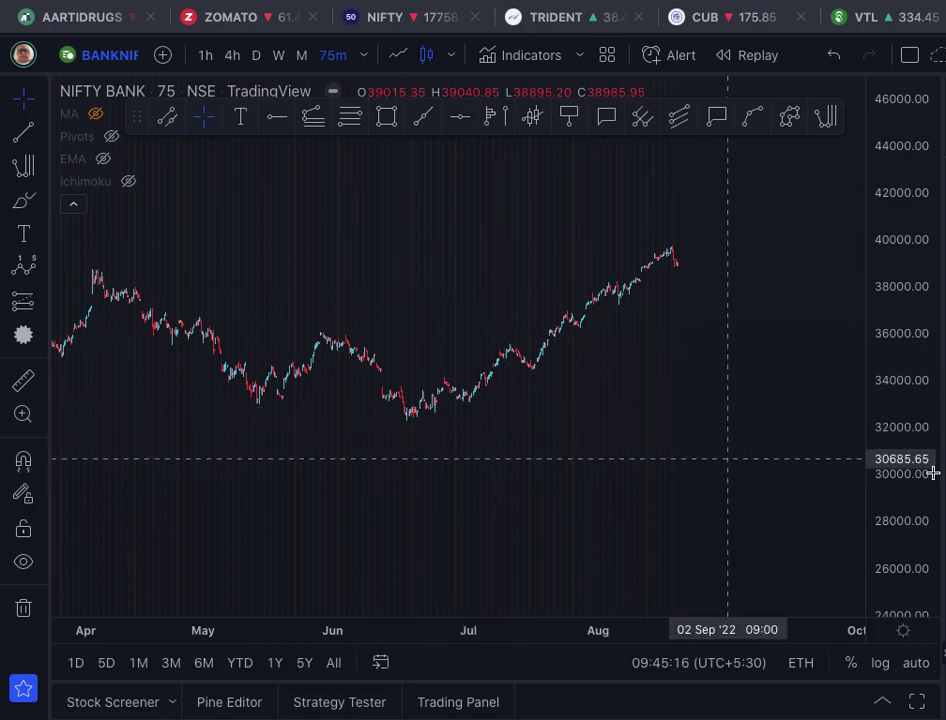
mouse_move(915, 484)
mouse_down()
mouse_move(913, 494)
mouse_move(913, 478)
mouse_up()
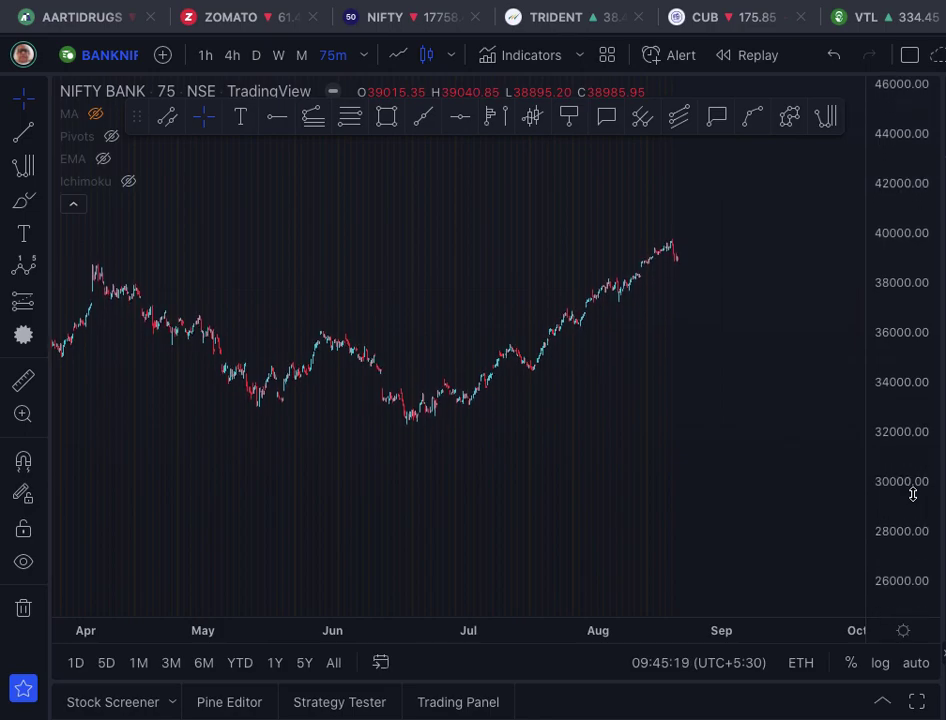
scroll(806, 484, left, 1)
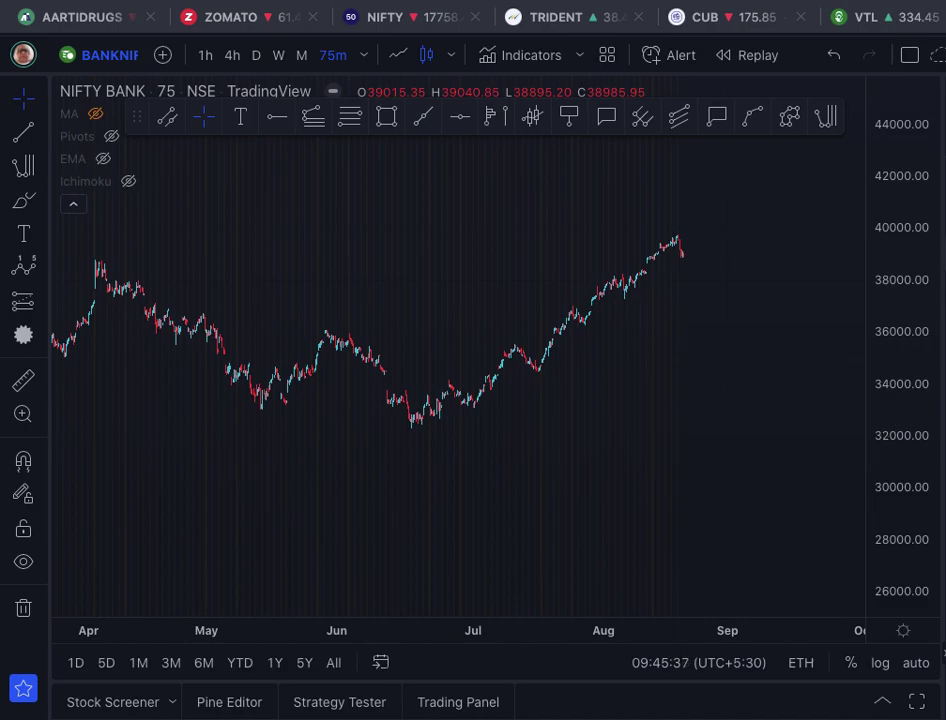
- Restore the cyan Elliott wave 1–5 drawing with Ctrl+V
key(ctrl+v)
scroll(788, 416, down, 1)
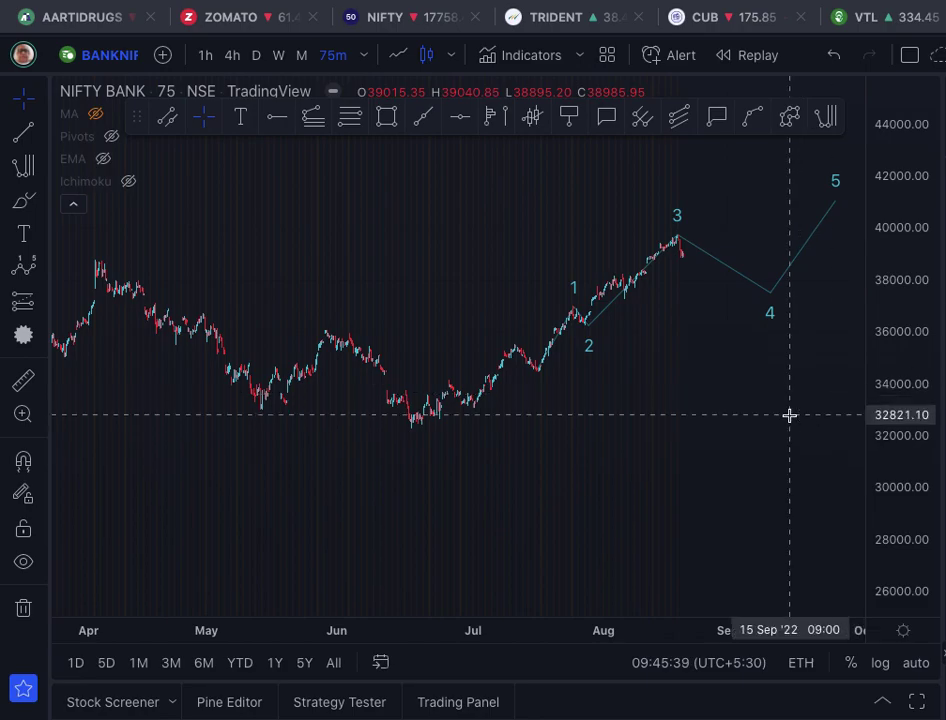
scroll(788, 415, down, 1)
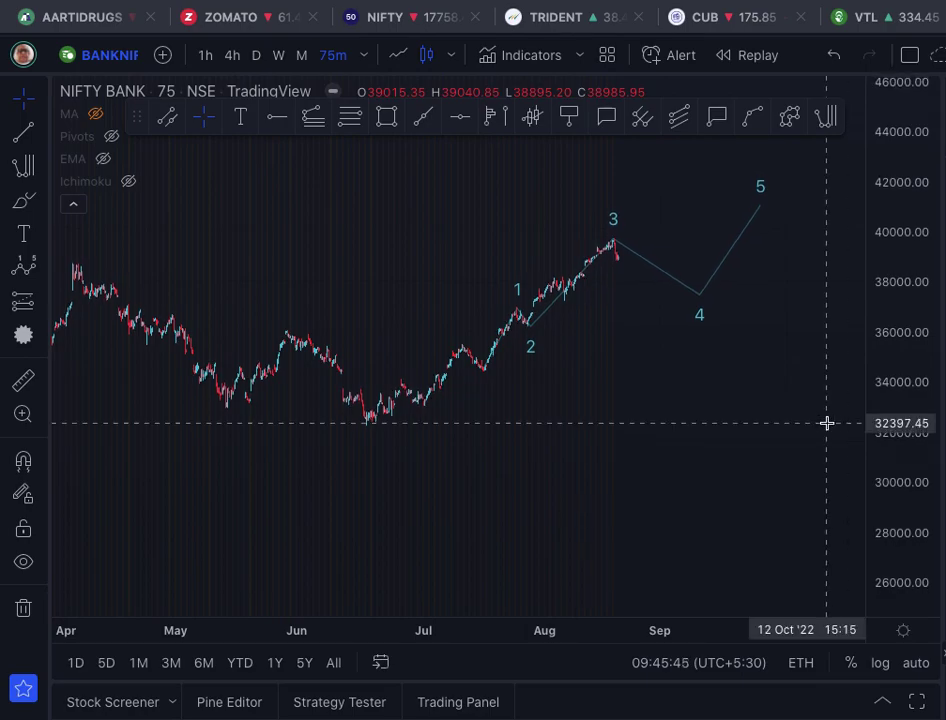
scroll(826, 423, down, 1)
scroll(826, 423, down, 1)
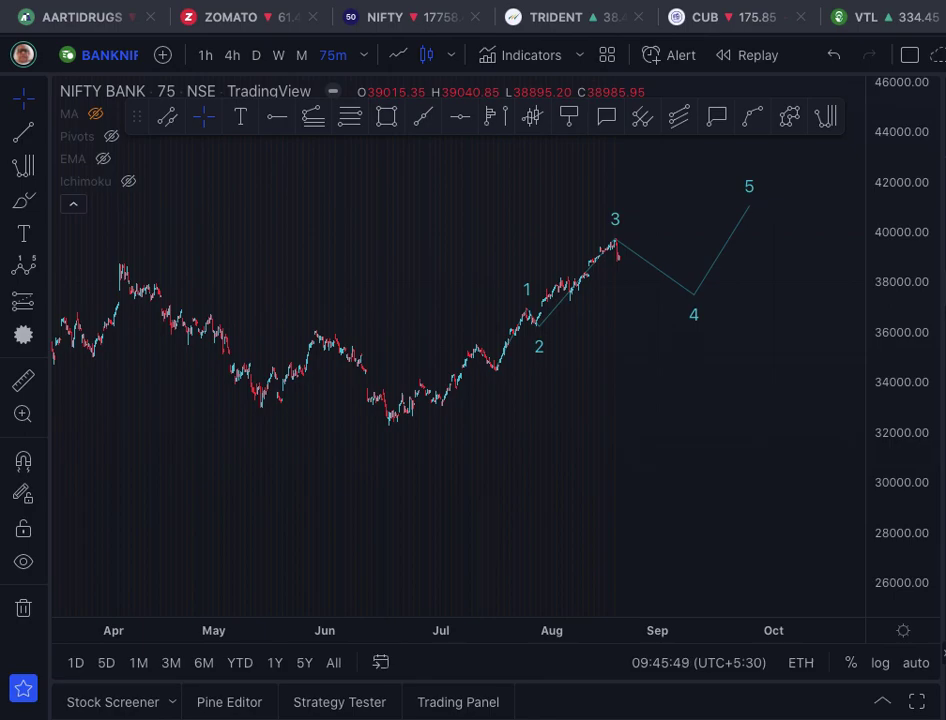
- Bring back the yellow (1)–(5) and white circled wave counts, then undo both
key(ctrl+v)
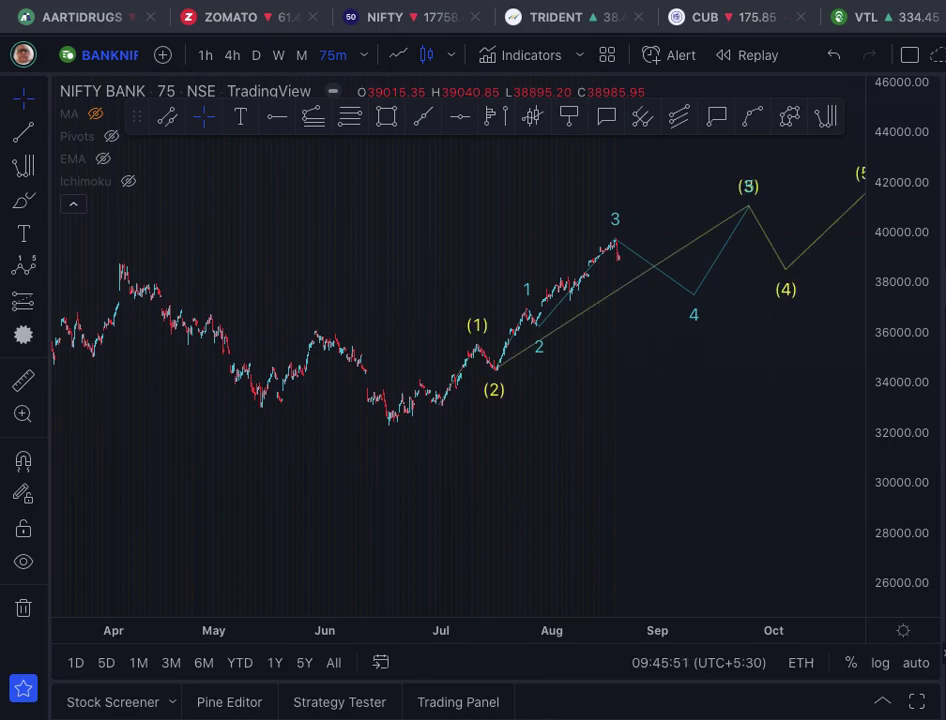
scroll(785, 395, down, 2)
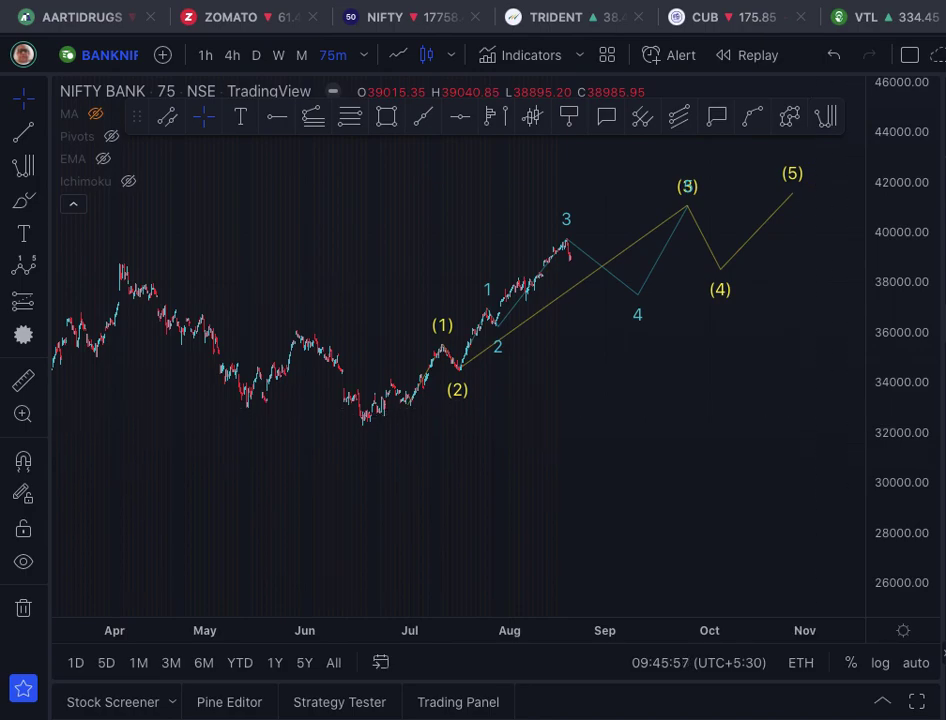
key(ctrl+v)
scroll(742, 426, right, 5)
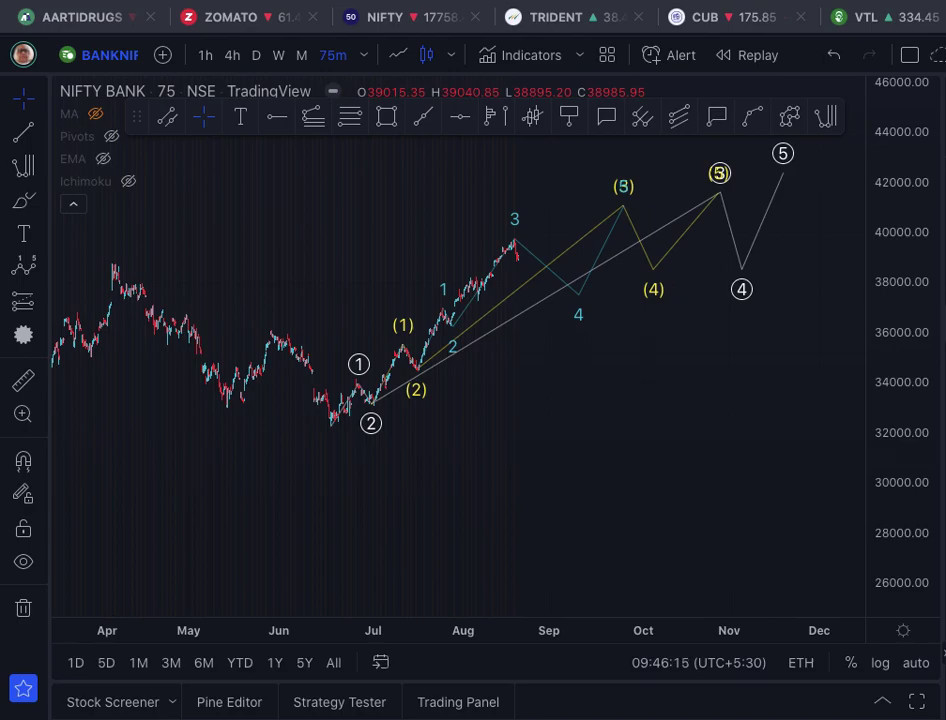
key(ctrl+z)
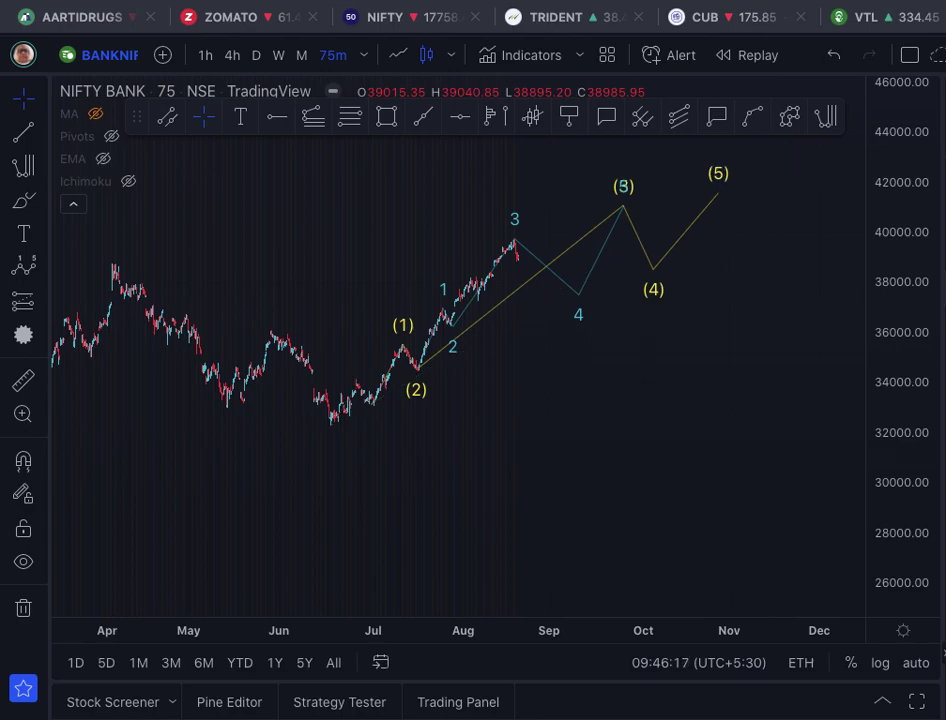
key(ctrl+z)
- Select the cyan Elliott wave projection to inspect it, then deselect it
scroll(828, 412, up, 1)
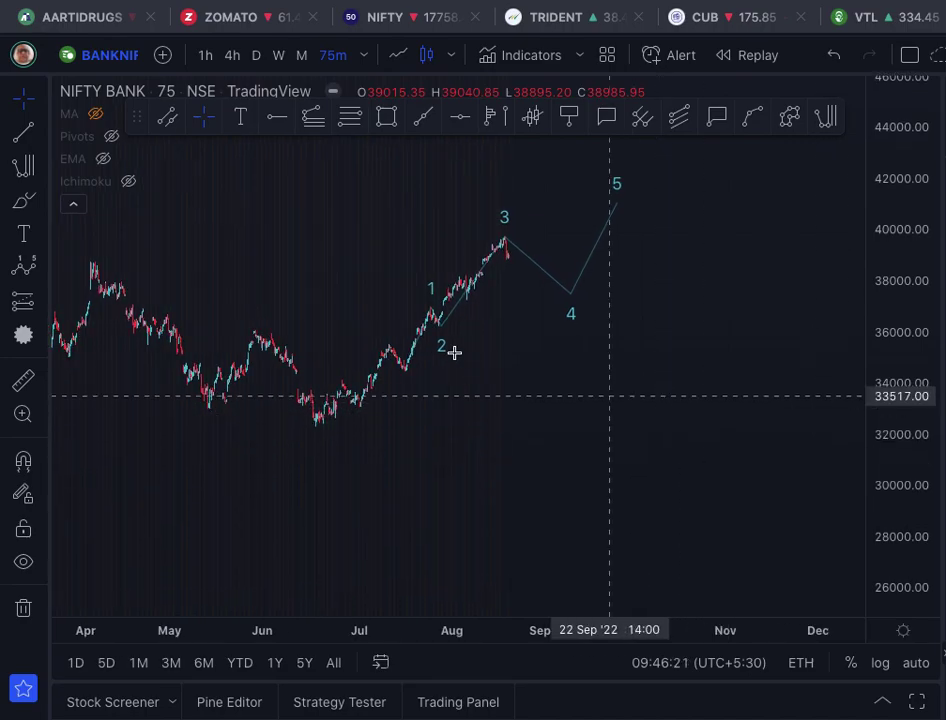
click(440, 323)
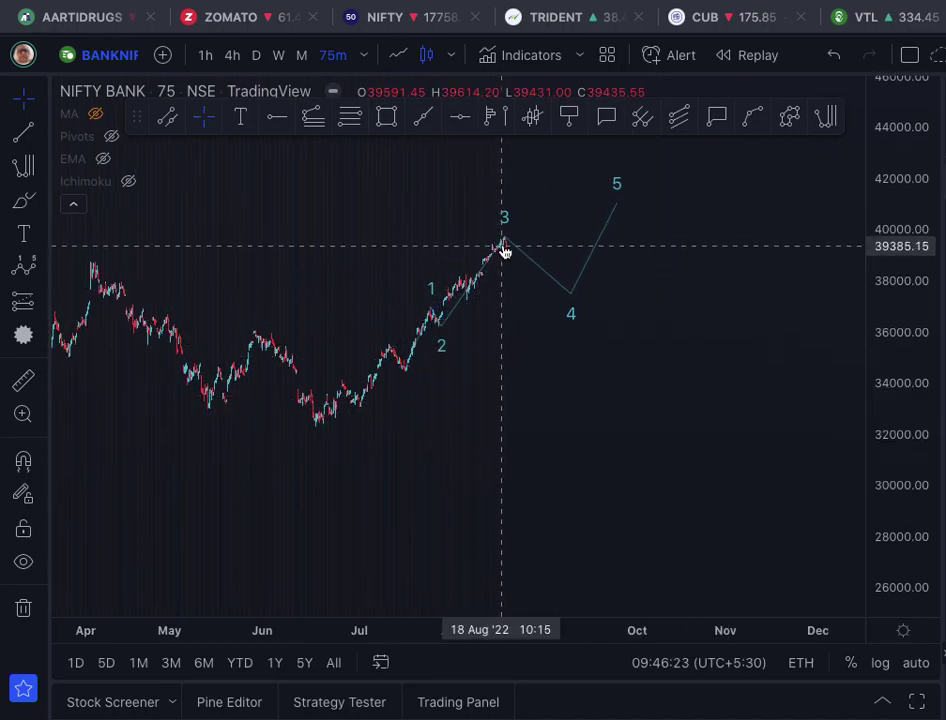
click(583, 382)
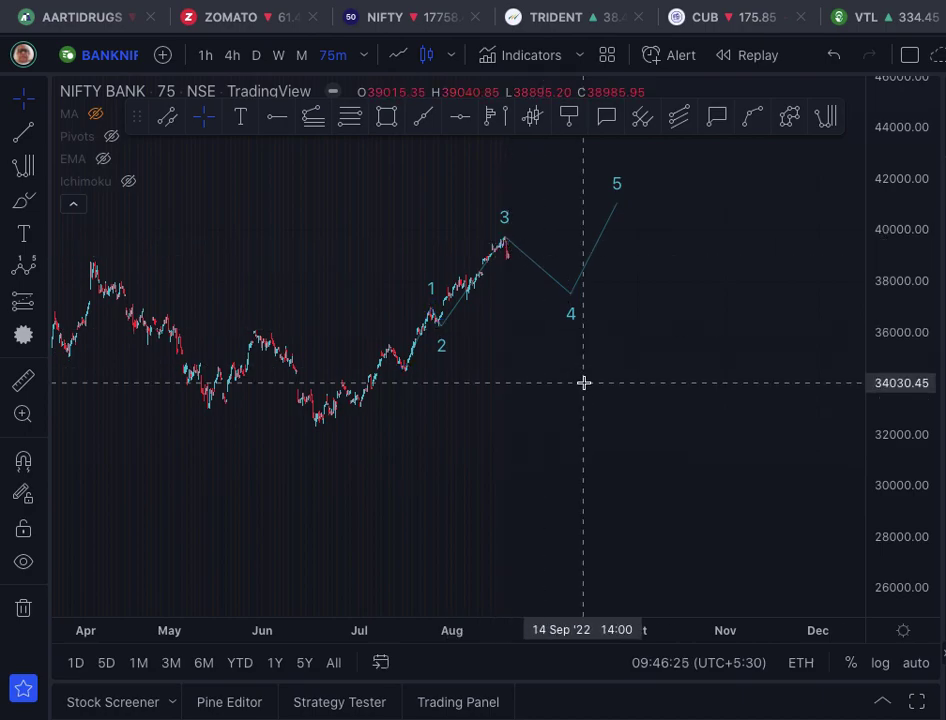
scroll(583, 382, down, 3)
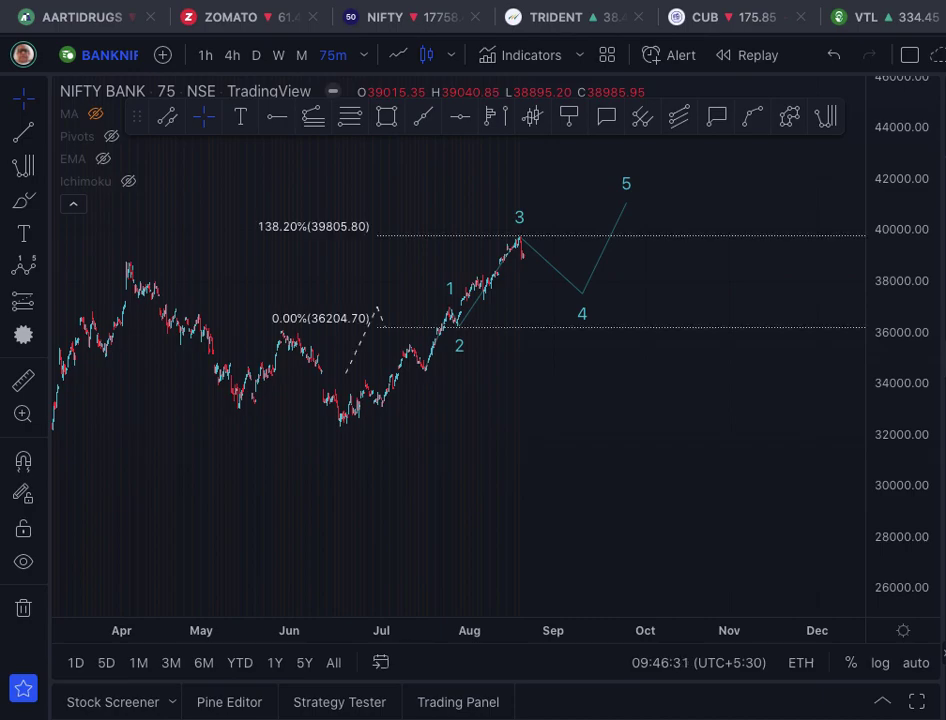
- Select the 0.00%–138.20% Fibonacci levels drawing and delete it
scroll(675, 422, down, 1)
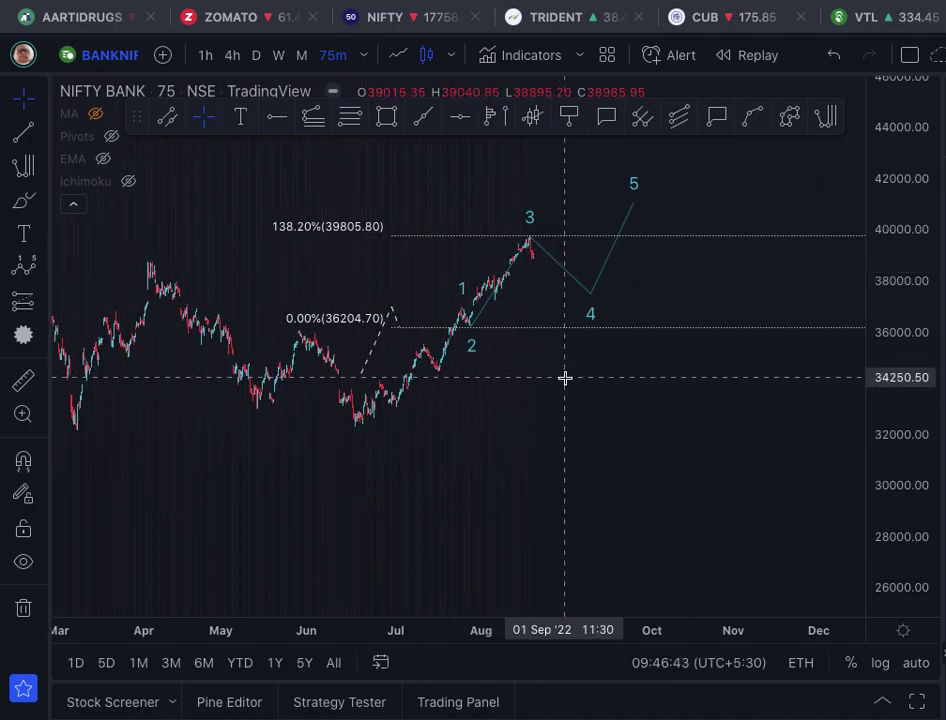
scroll(565, 378, down, 1)
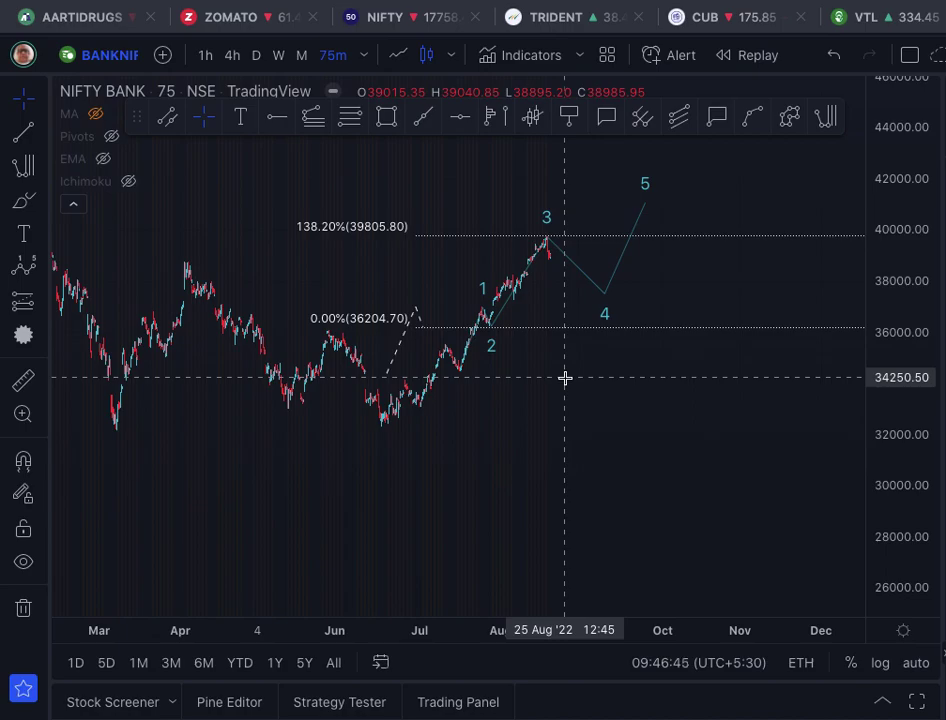
click(400, 235)
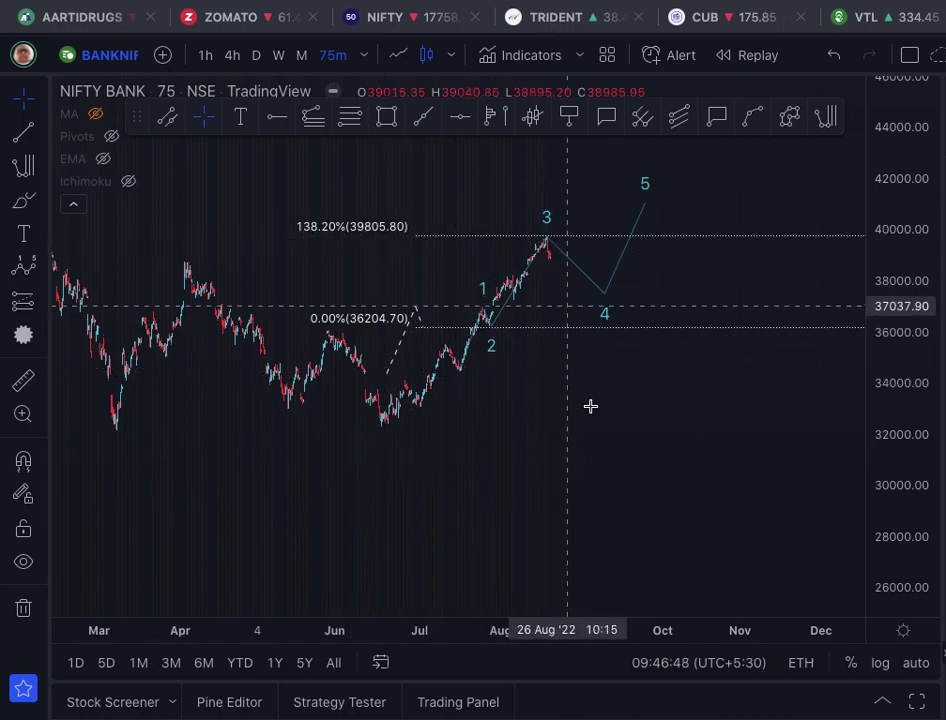
scroll(590, 407, down, 1)
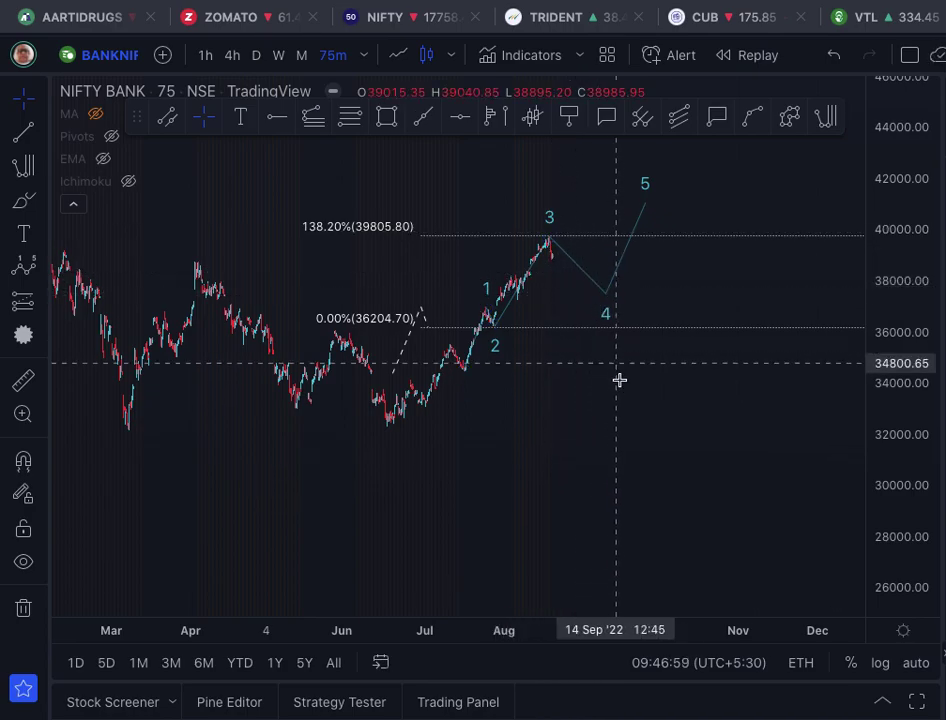
scroll(622, 385, down, 1)
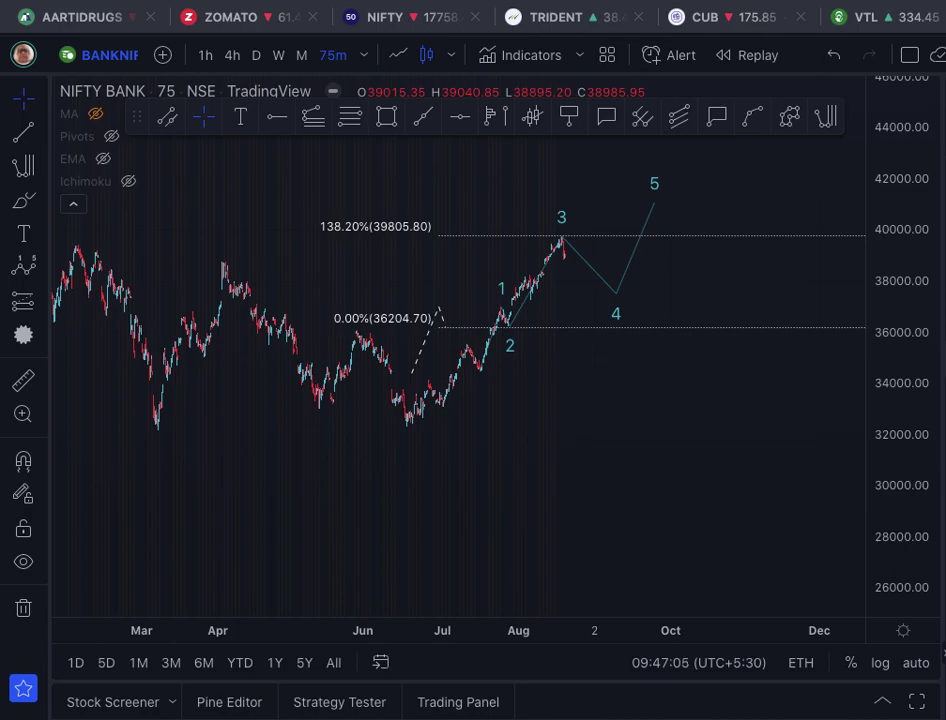
key(Delete)
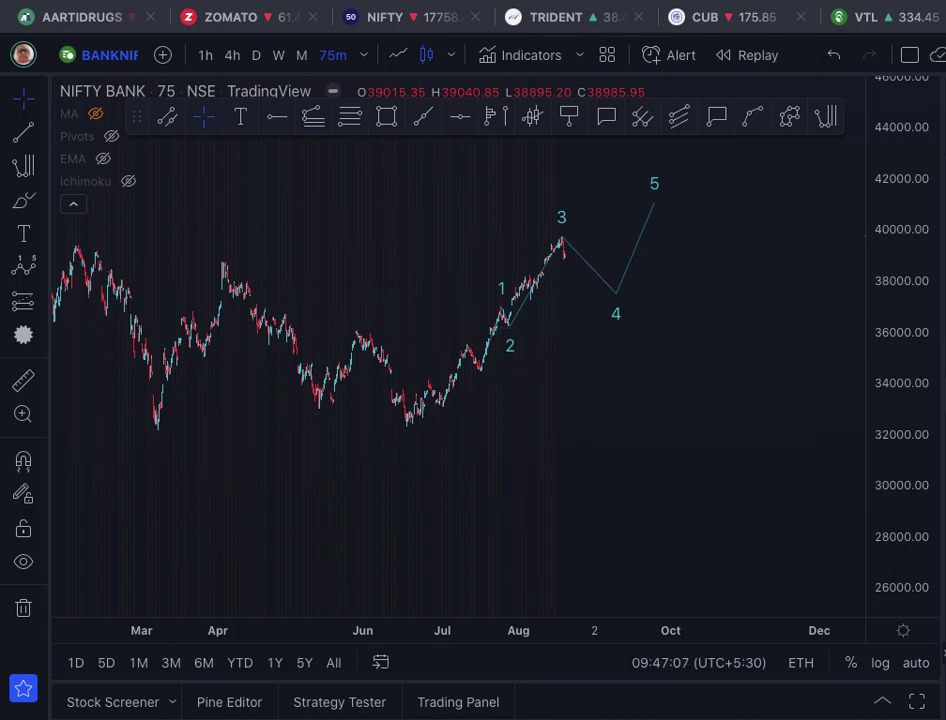
- Restore the 0%–61.8%–100% Fibonacci retracement and check cyan wave point 4 against 37518.85
key(ctrl+z)
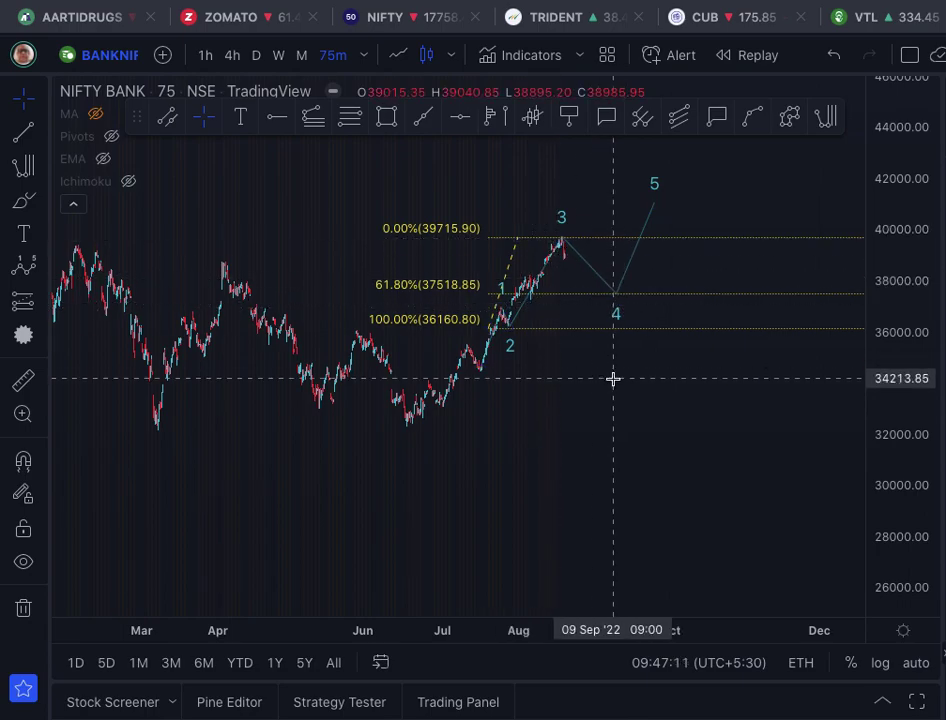
scroll(612, 378, up, 3)
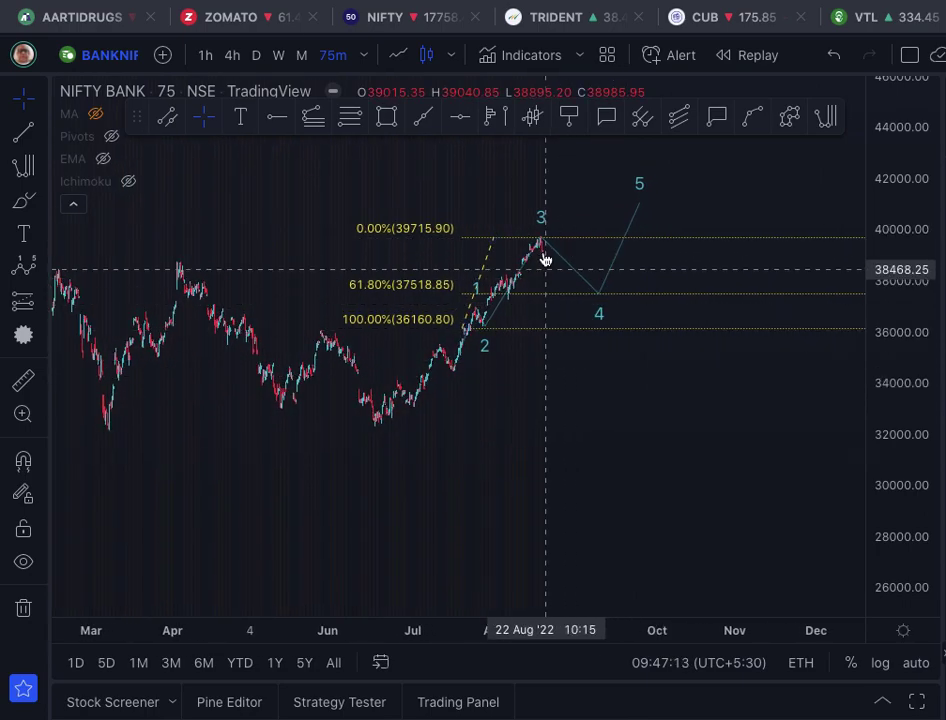
click(598, 299)
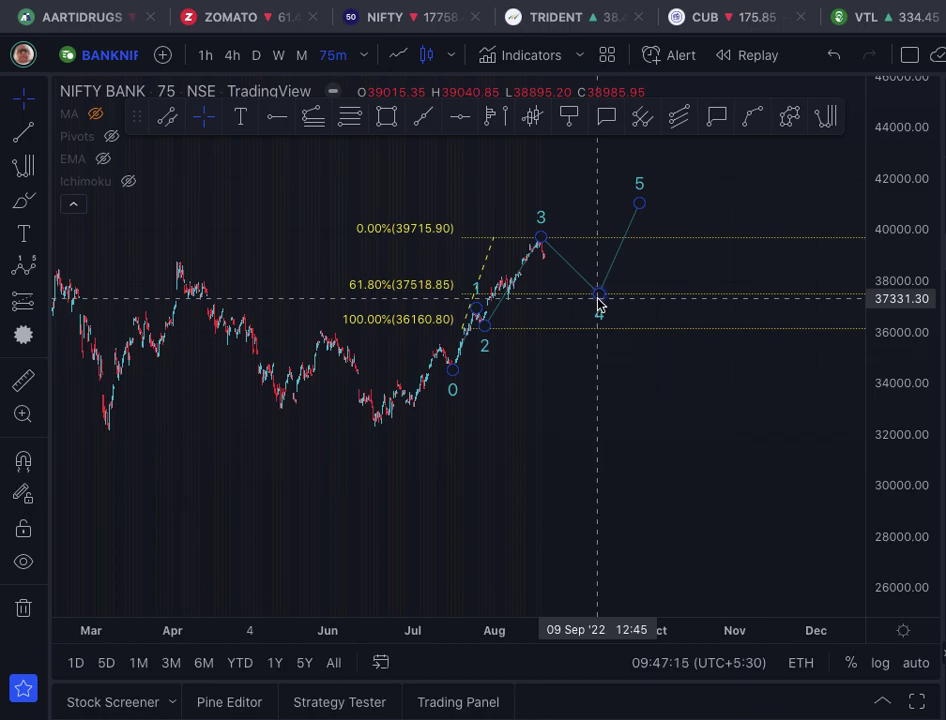
click(583, 221)
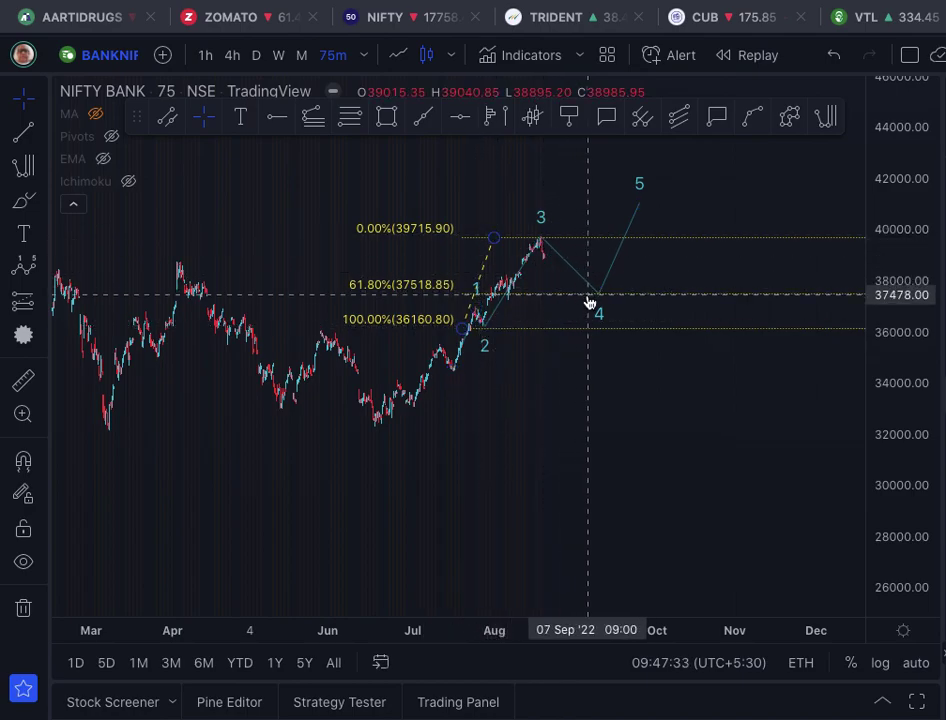
scroll(686, 428, down, 2)
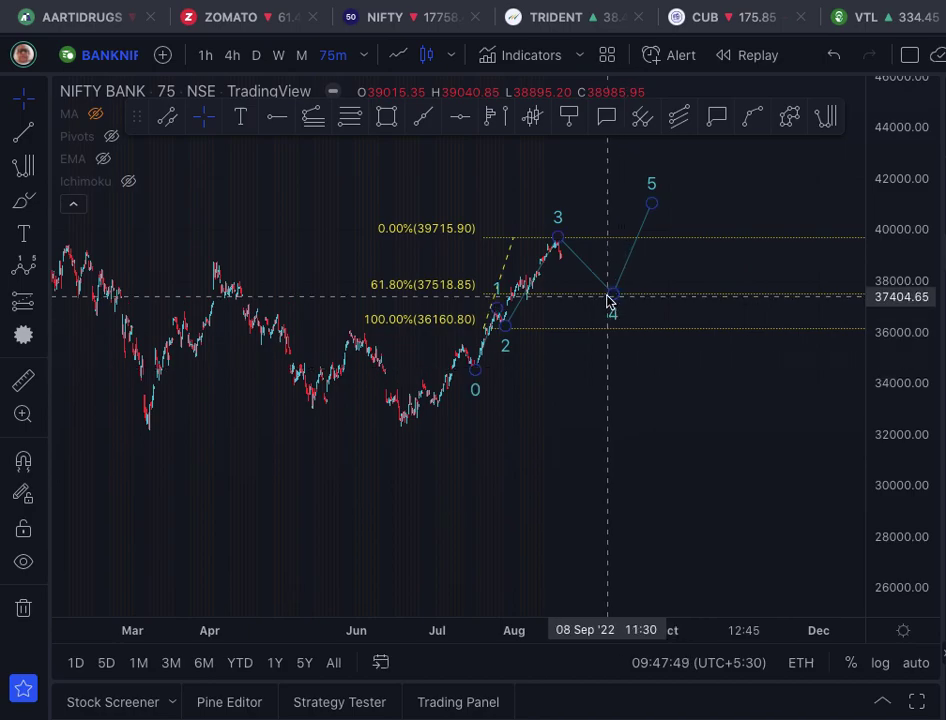
scroll(672, 378, down, 2)
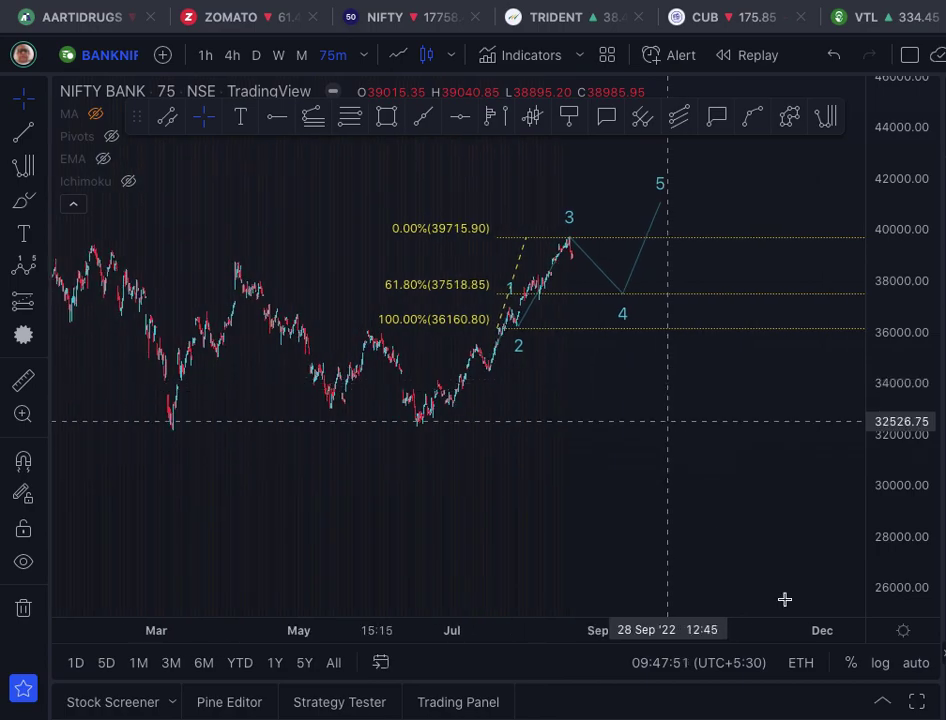